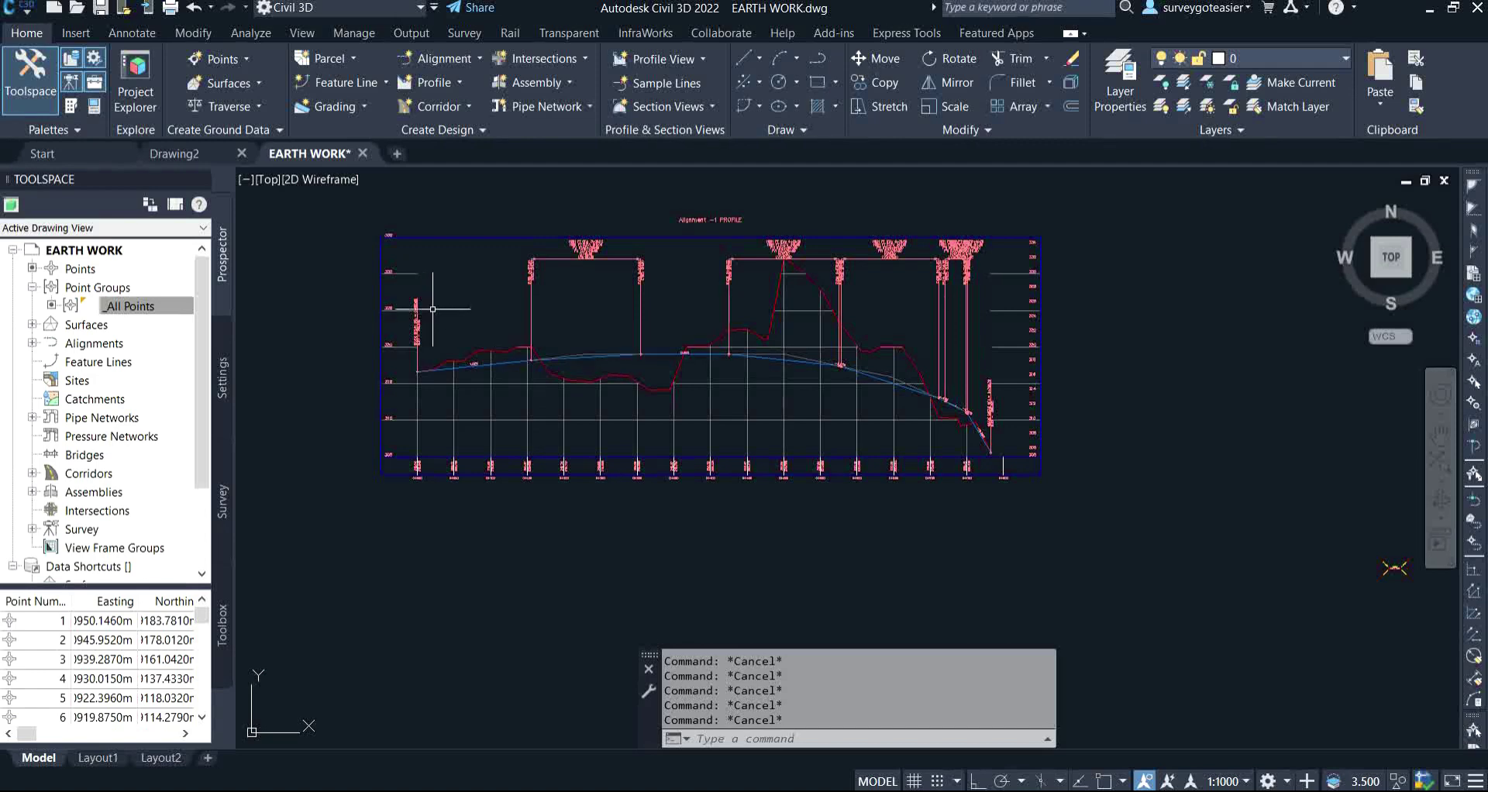
# Step: Look over the Total Volume Tables, then show the Toolspace Toolbox listing Reports Manager
pyautogui.scroll(-6, 446, 304)
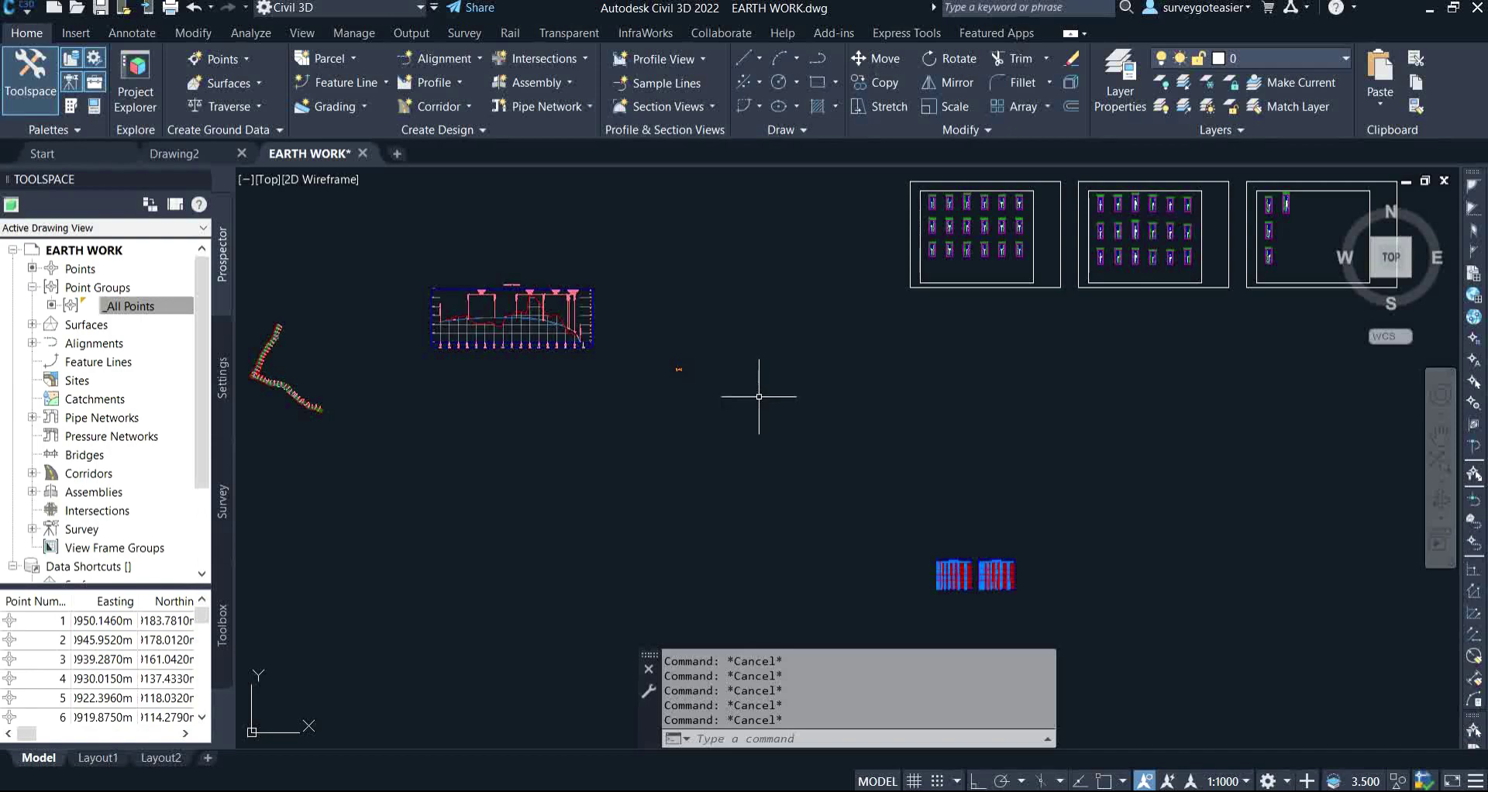
pyautogui.scroll(10, 957, 597)
pyautogui.moveTo(838, 475); pyautogui.dragTo(776, 592, button='middle')
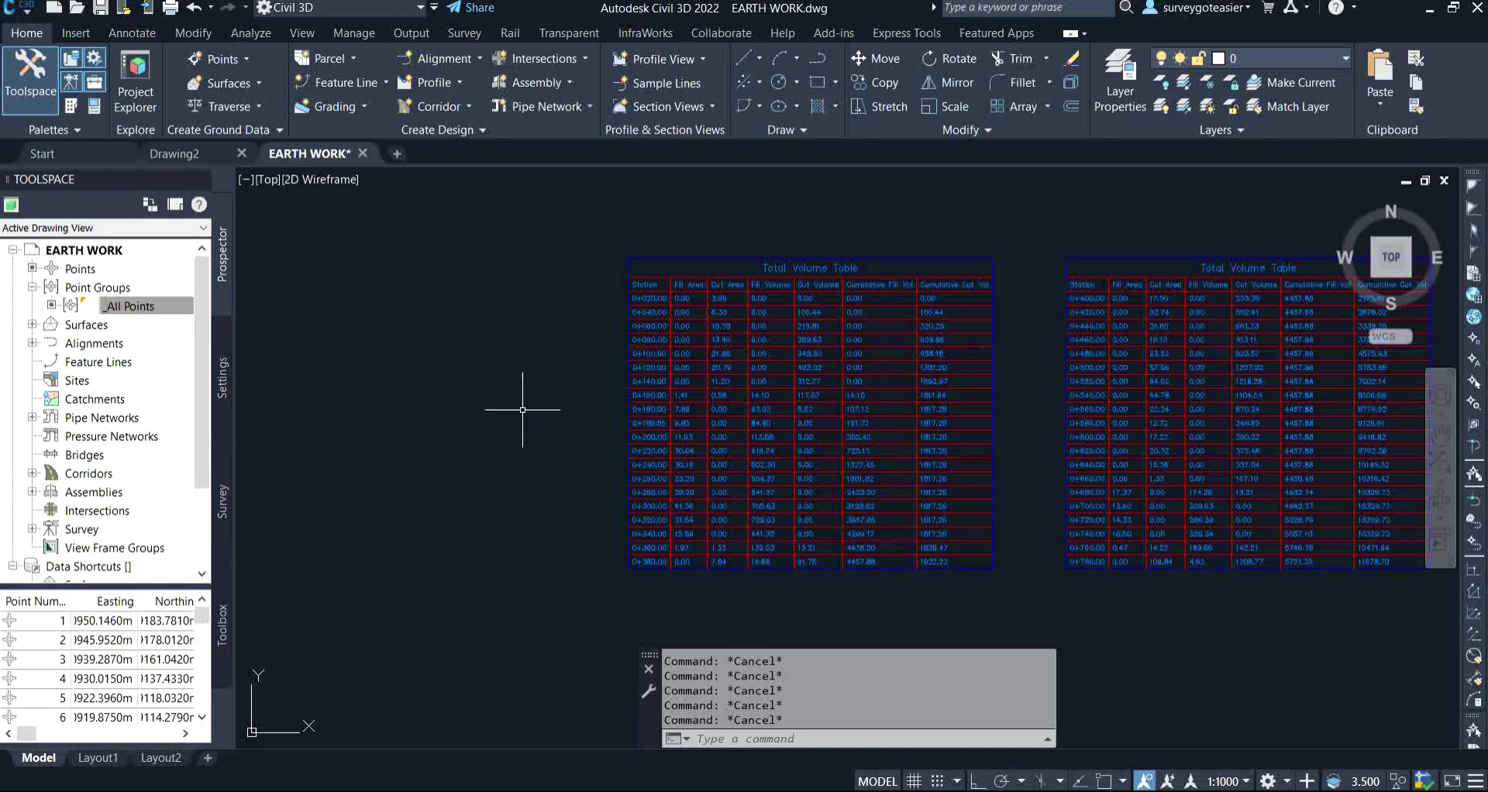
pyautogui.scroll(-3, 788, 357)
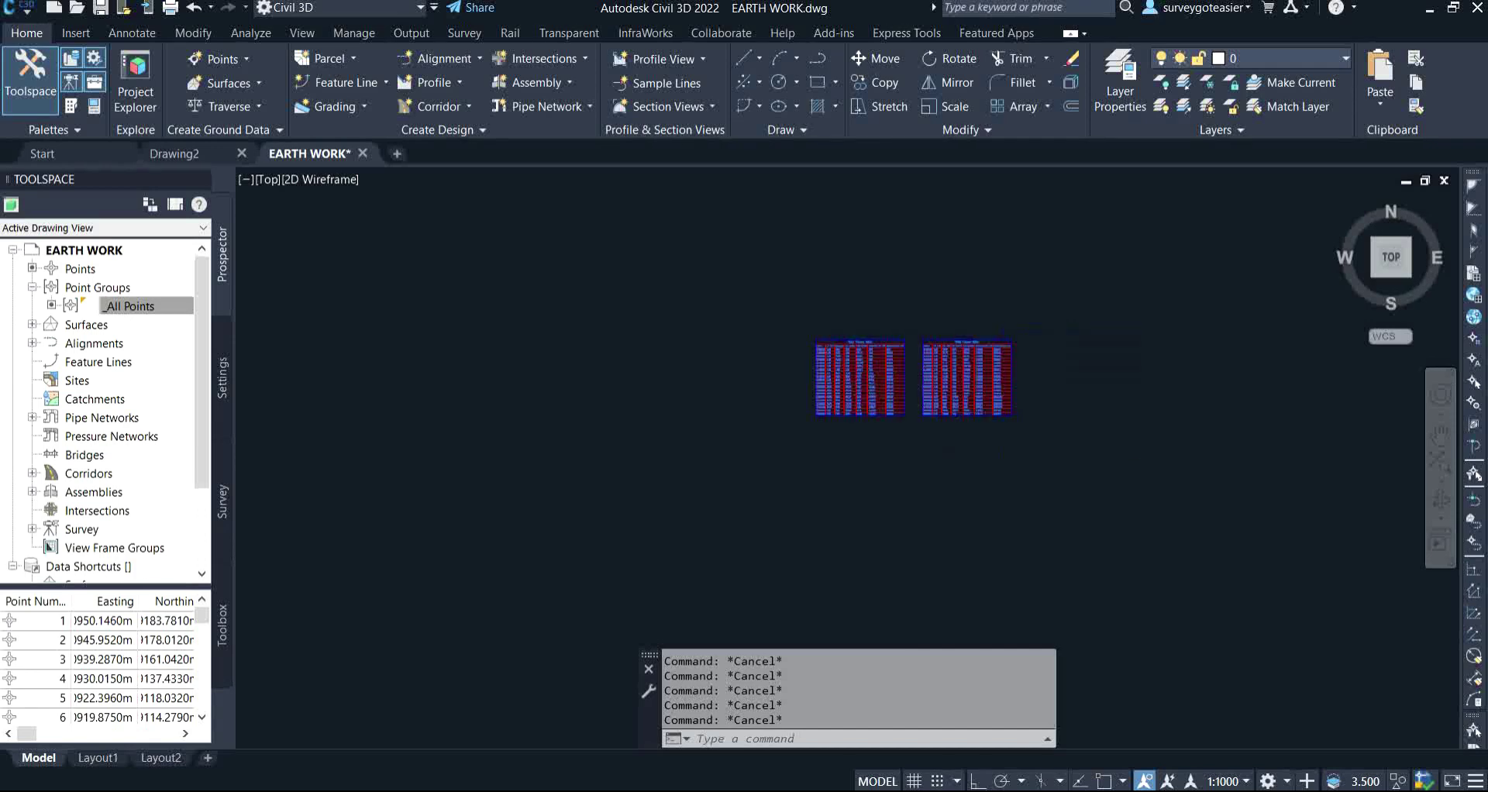
pyautogui.scroll(-5, 787, 355)
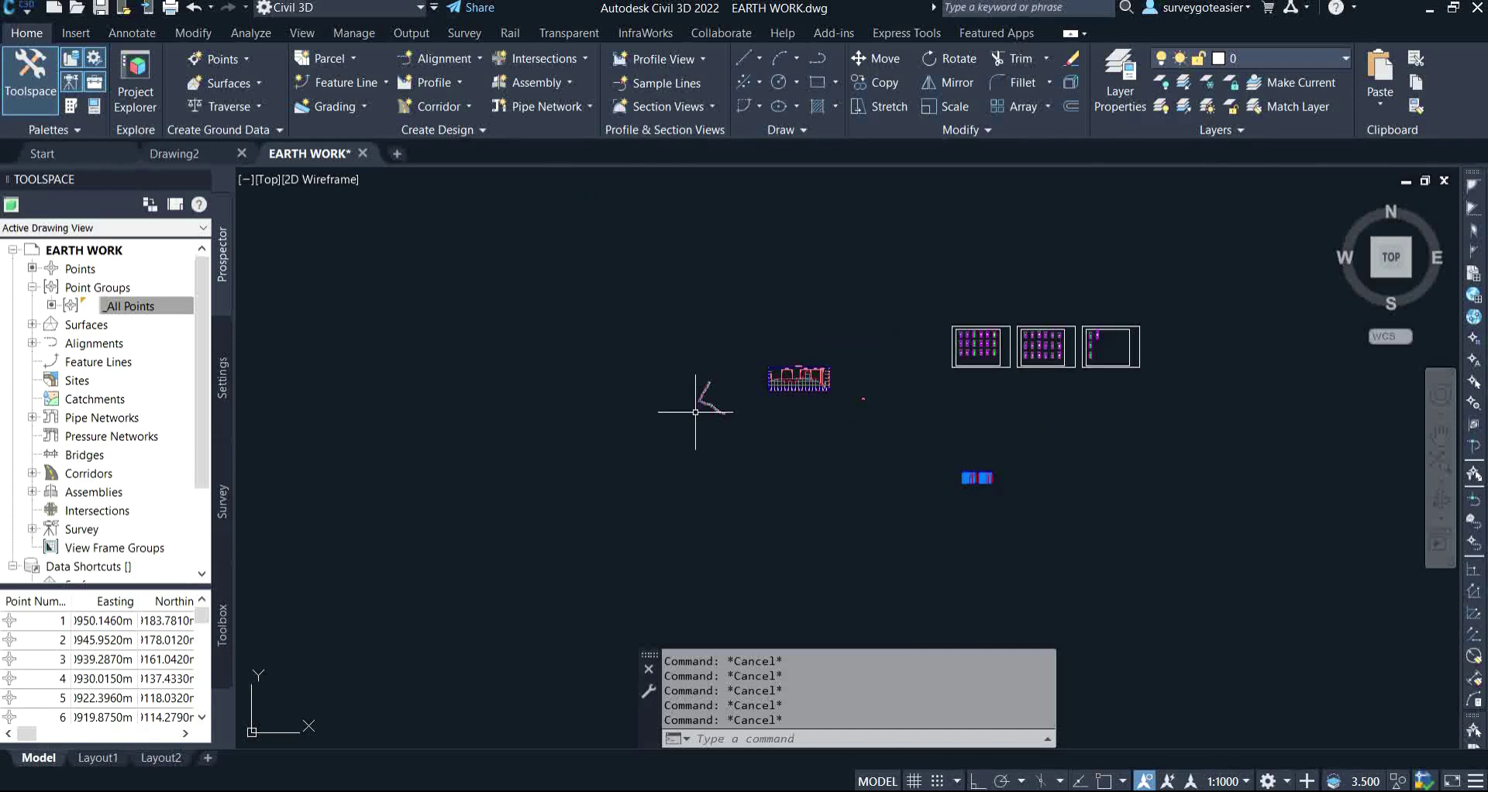
pyautogui.scroll(3, 1051, 358)
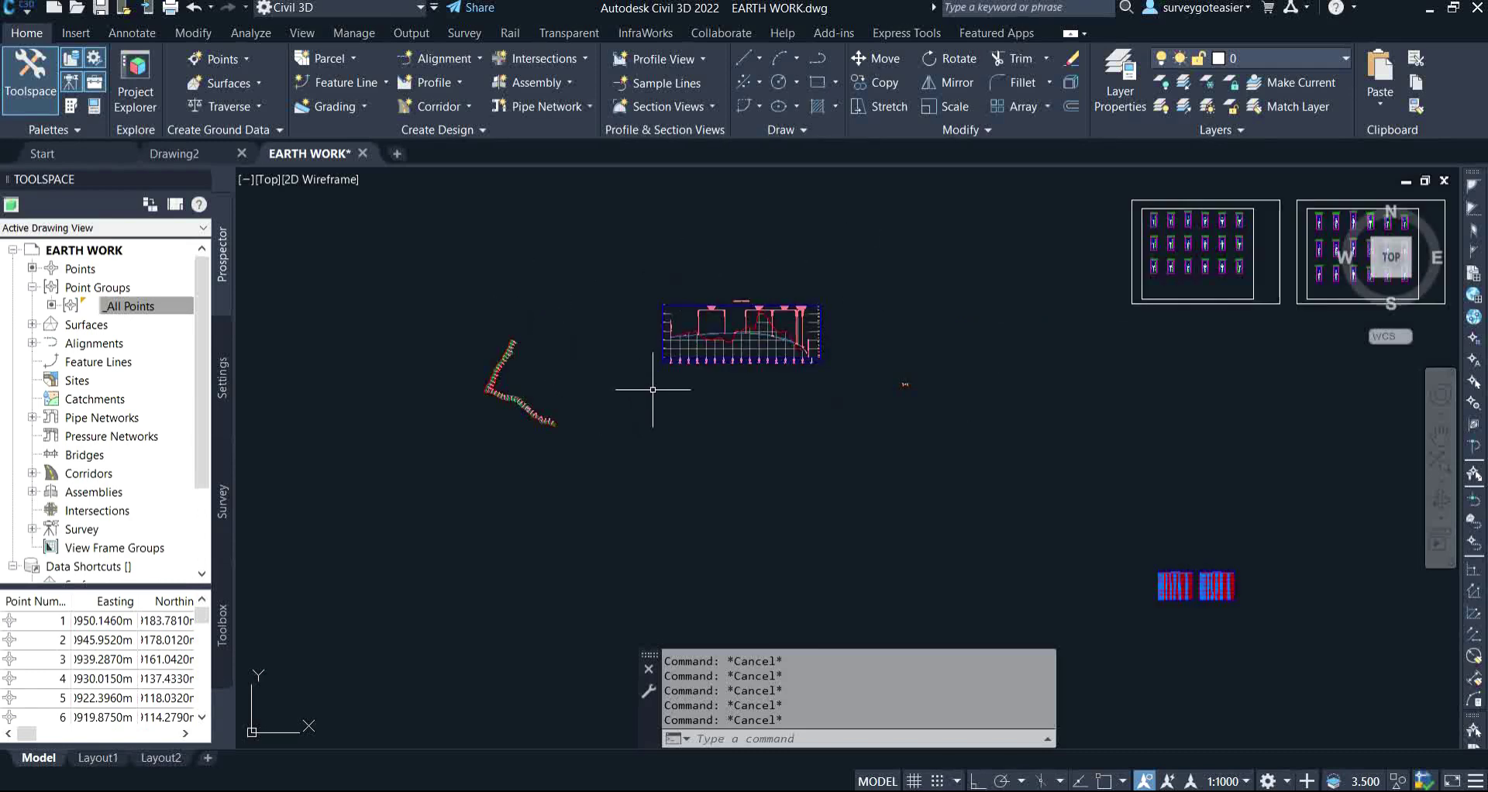
pyautogui.scroll(2, 637, 304)
pyautogui.scroll(2, 638, 304)
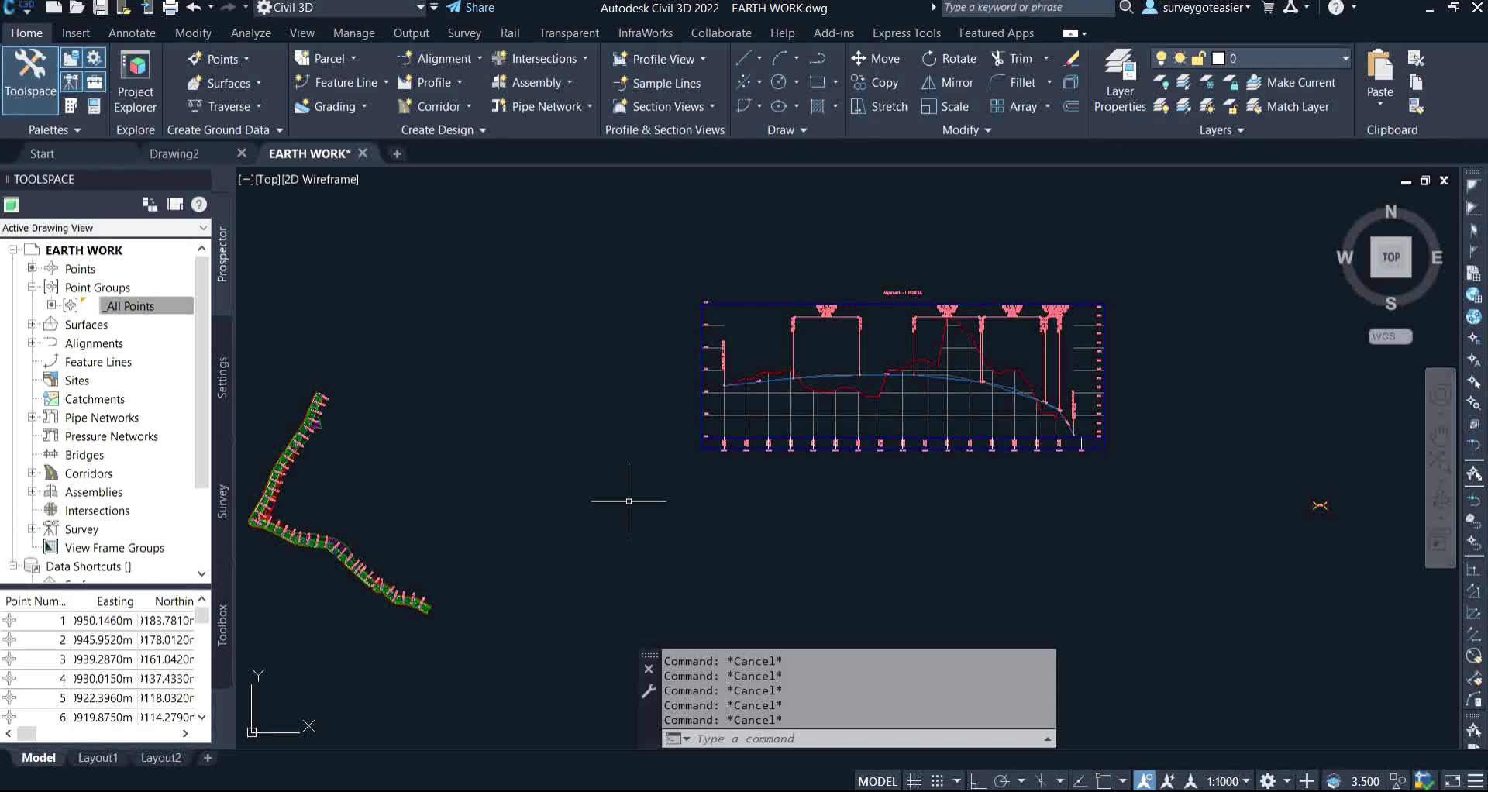
pyautogui.click(225, 655)
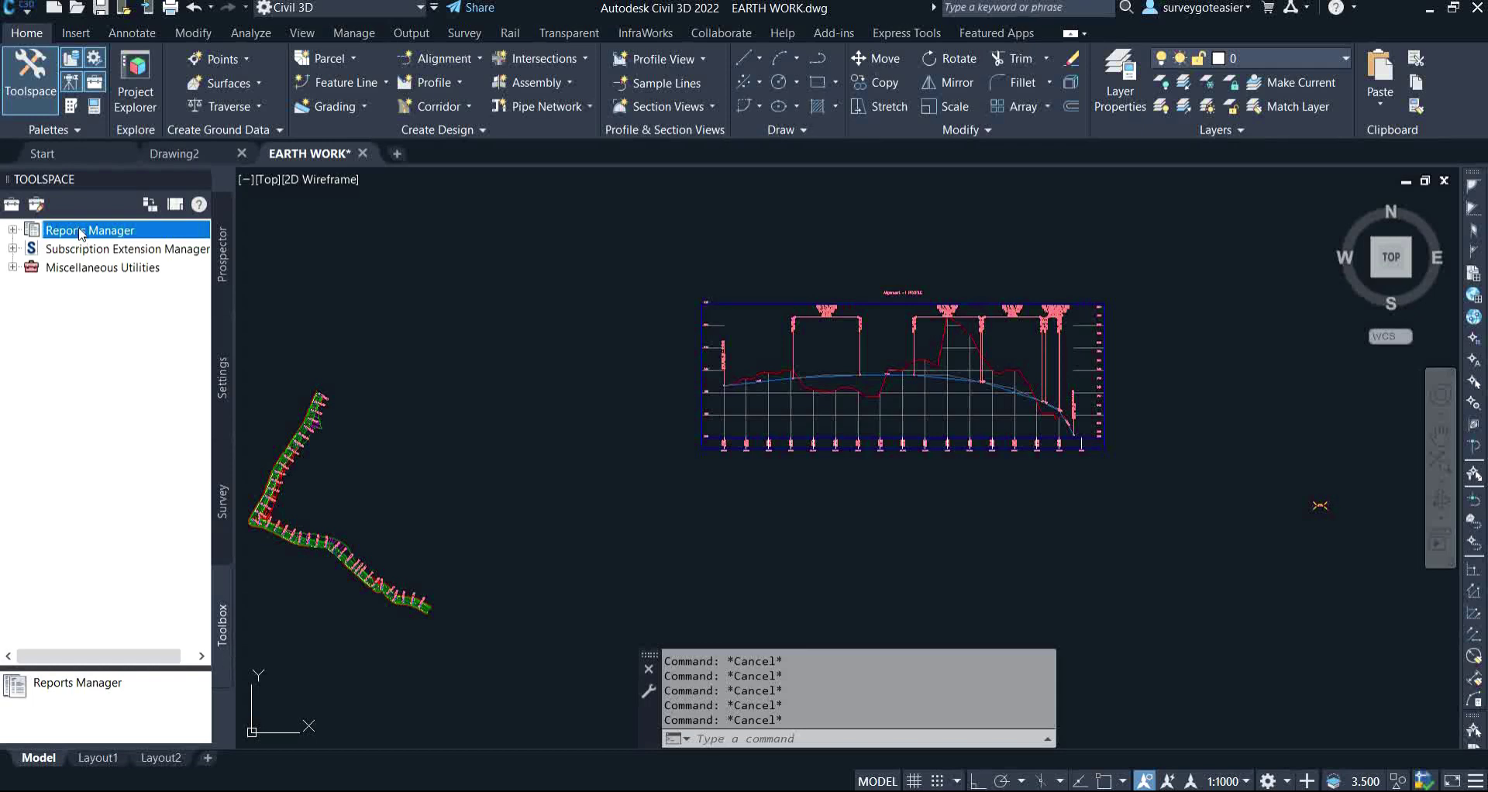
# Step: Expand Reports Manager > Profile and select the Incremental Station Elevation Difference Report
pyautogui.click(13, 230)
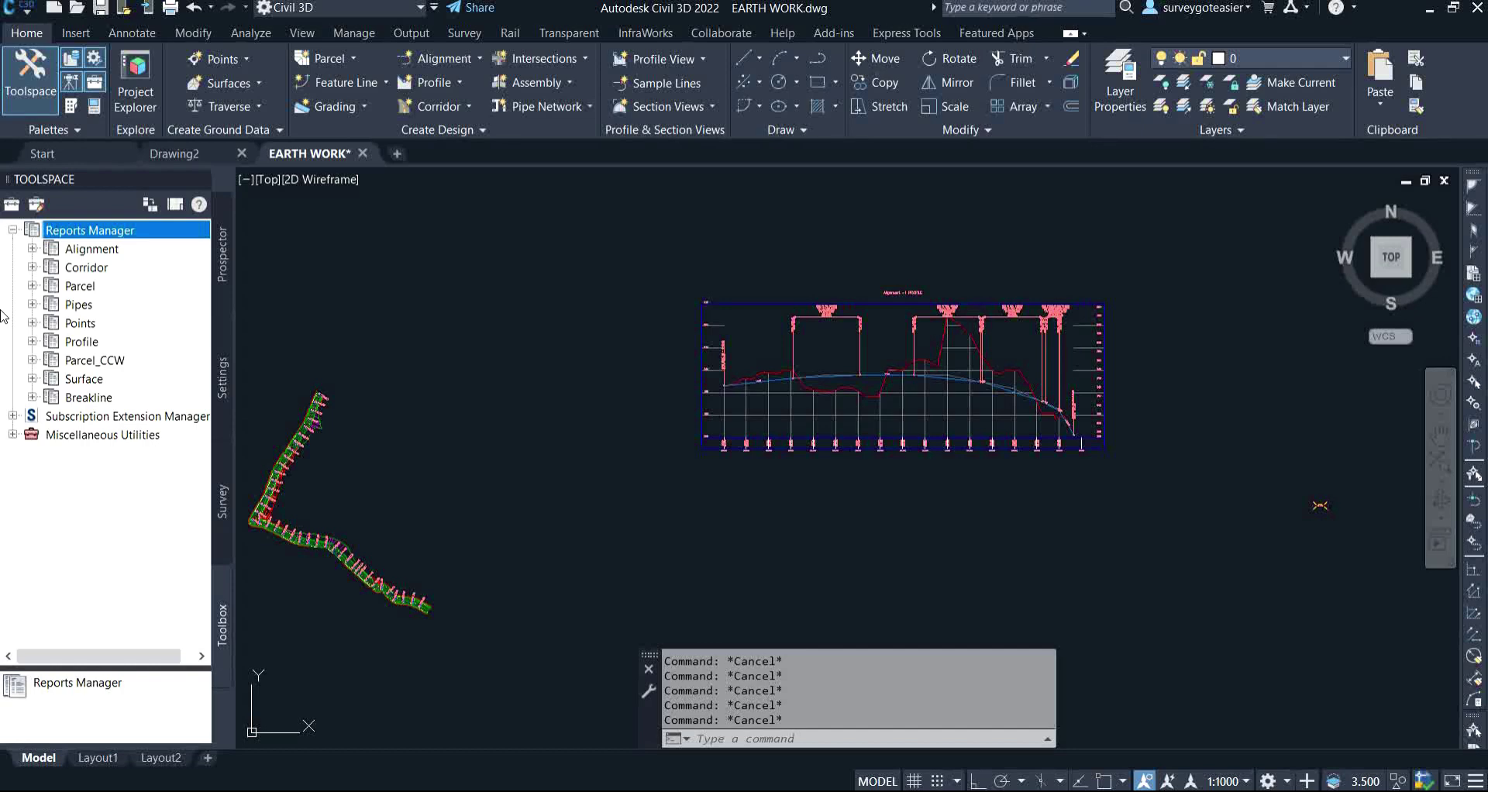
pyautogui.click(33, 341)
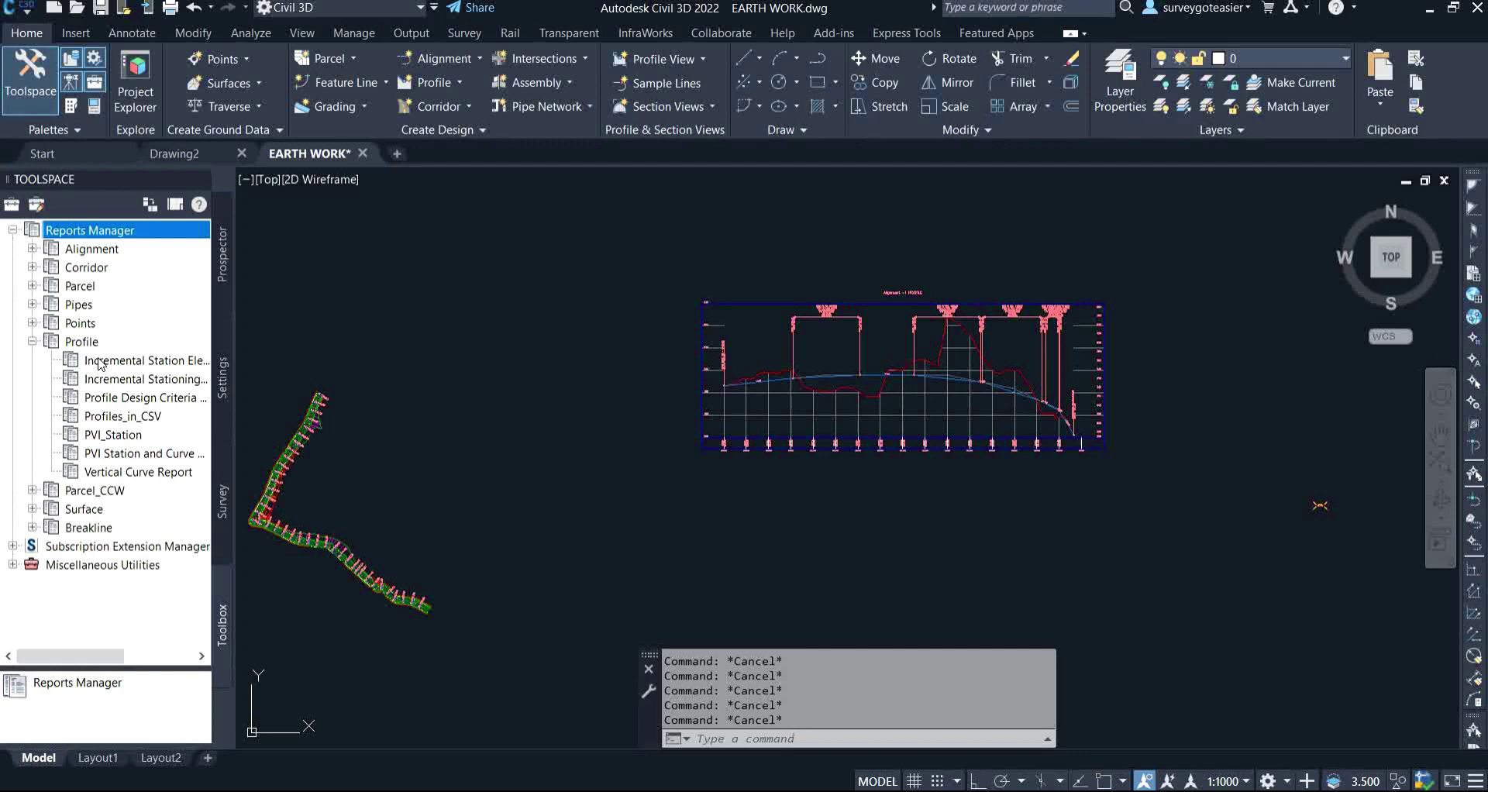
pyautogui.click(100, 365)
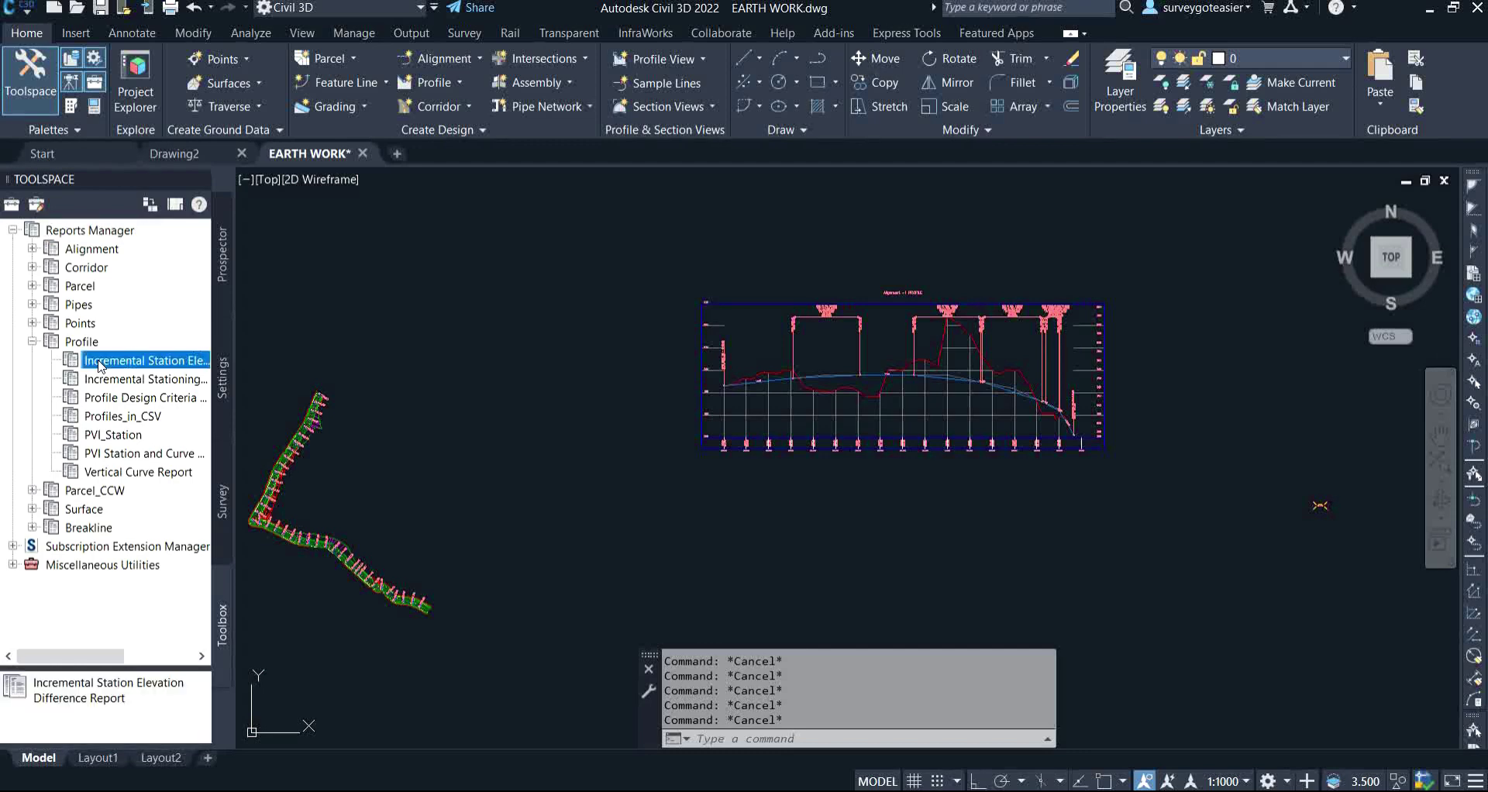
# Step: Execute the elevation difference report for FINAL ROAD at interval 25, creating civilreport.html
pyautogui.rightClick(100, 365)
pyautogui.click(181, 373)
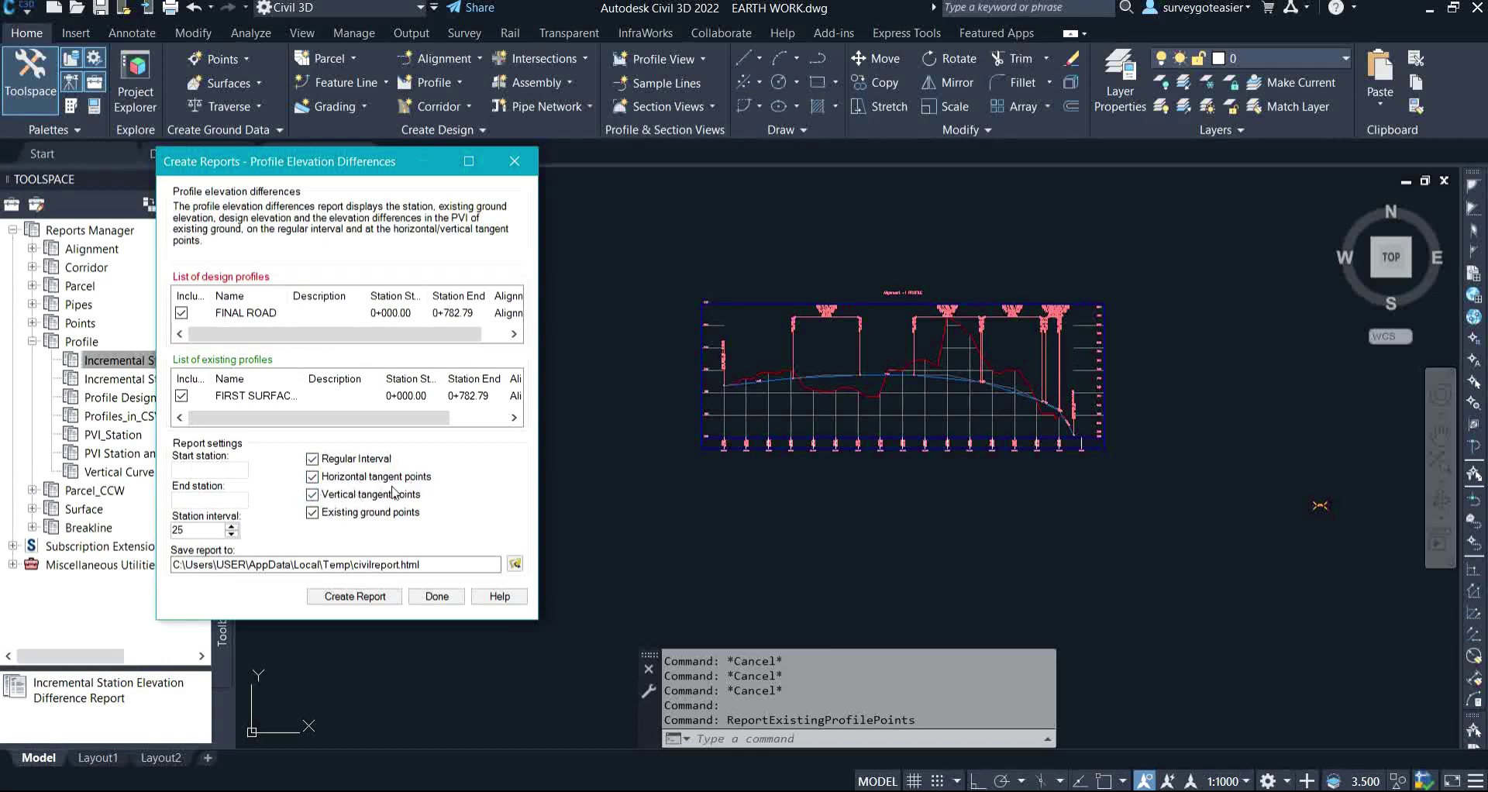
pyautogui.click(354, 599)
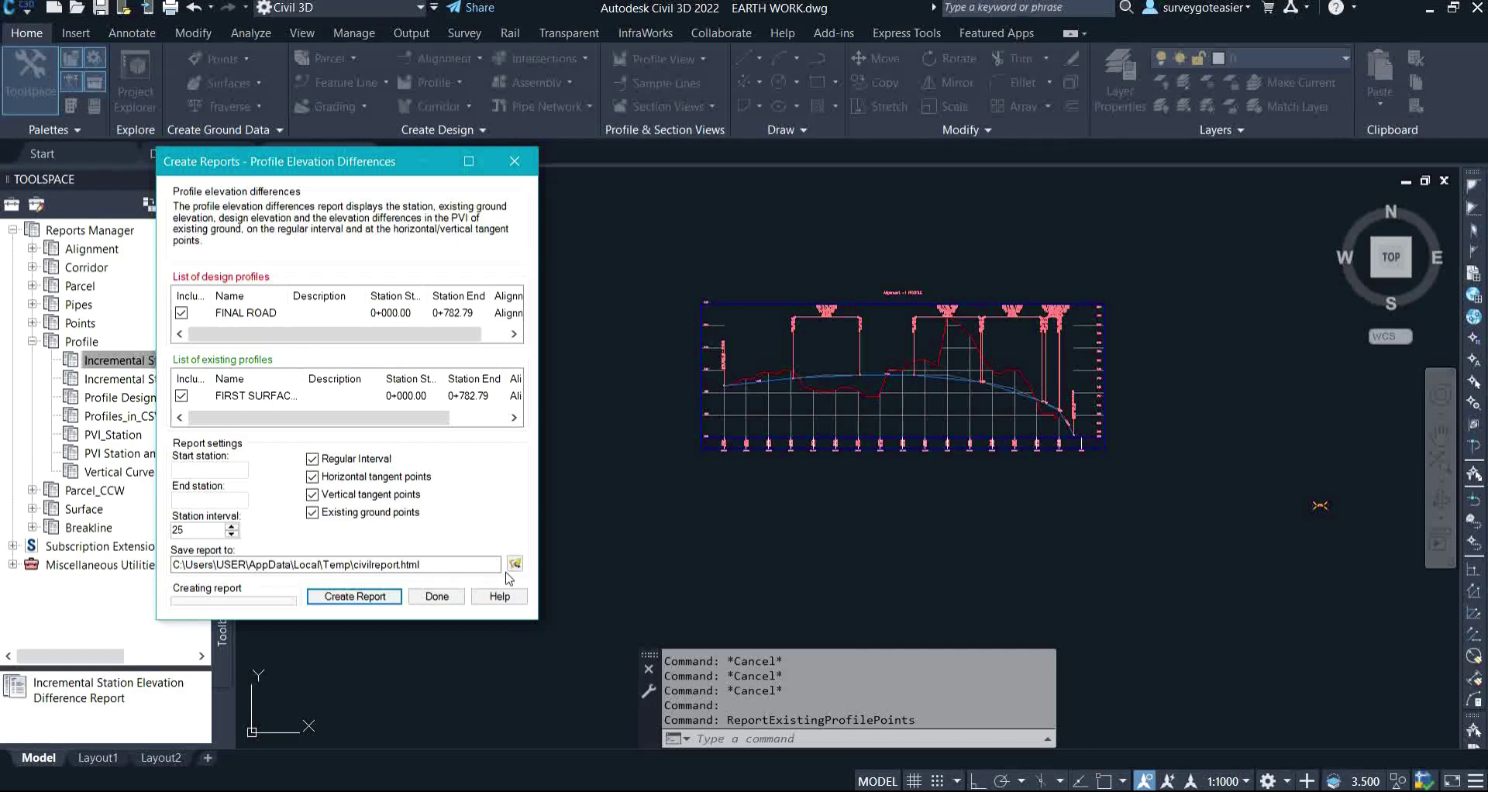
pyautogui.press('Return')
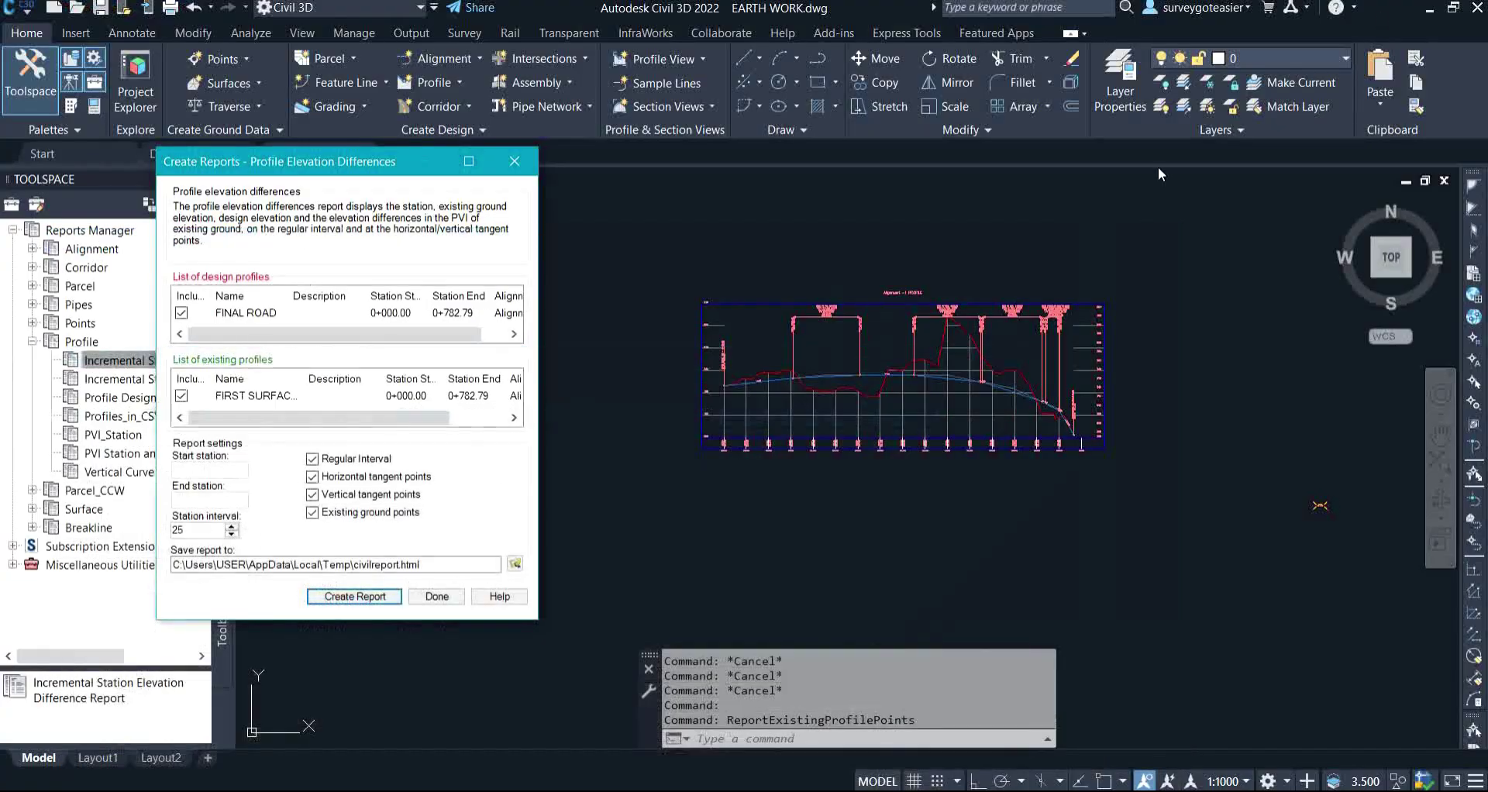
# Step: Close the HTML report, then execute Profiles_in_CSV and confirm the XML export for FINAL ROAD
pyautogui.click(1377, 12)
pyautogui.click(514, 162)
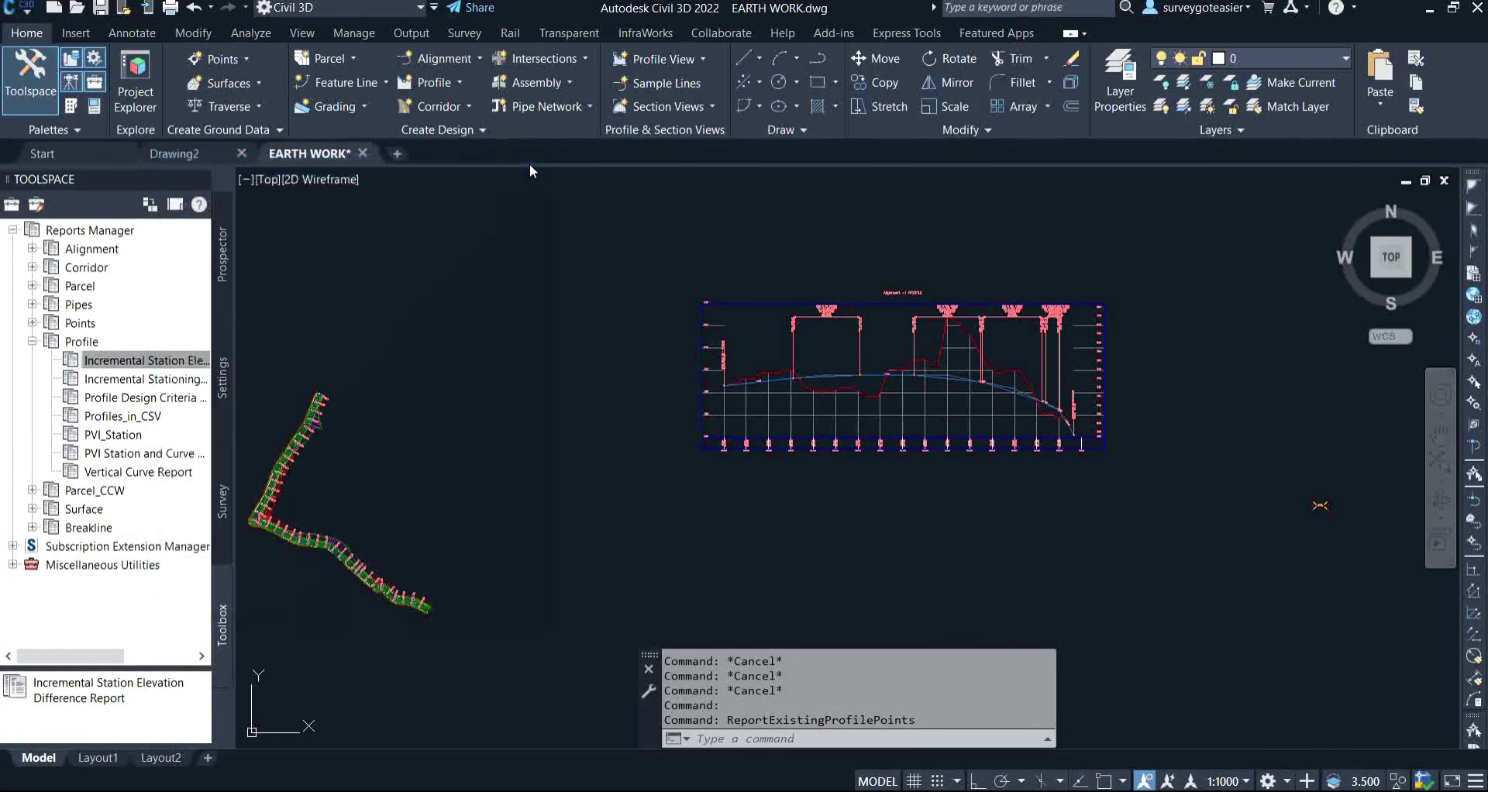
pyautogui.click(128, 420)
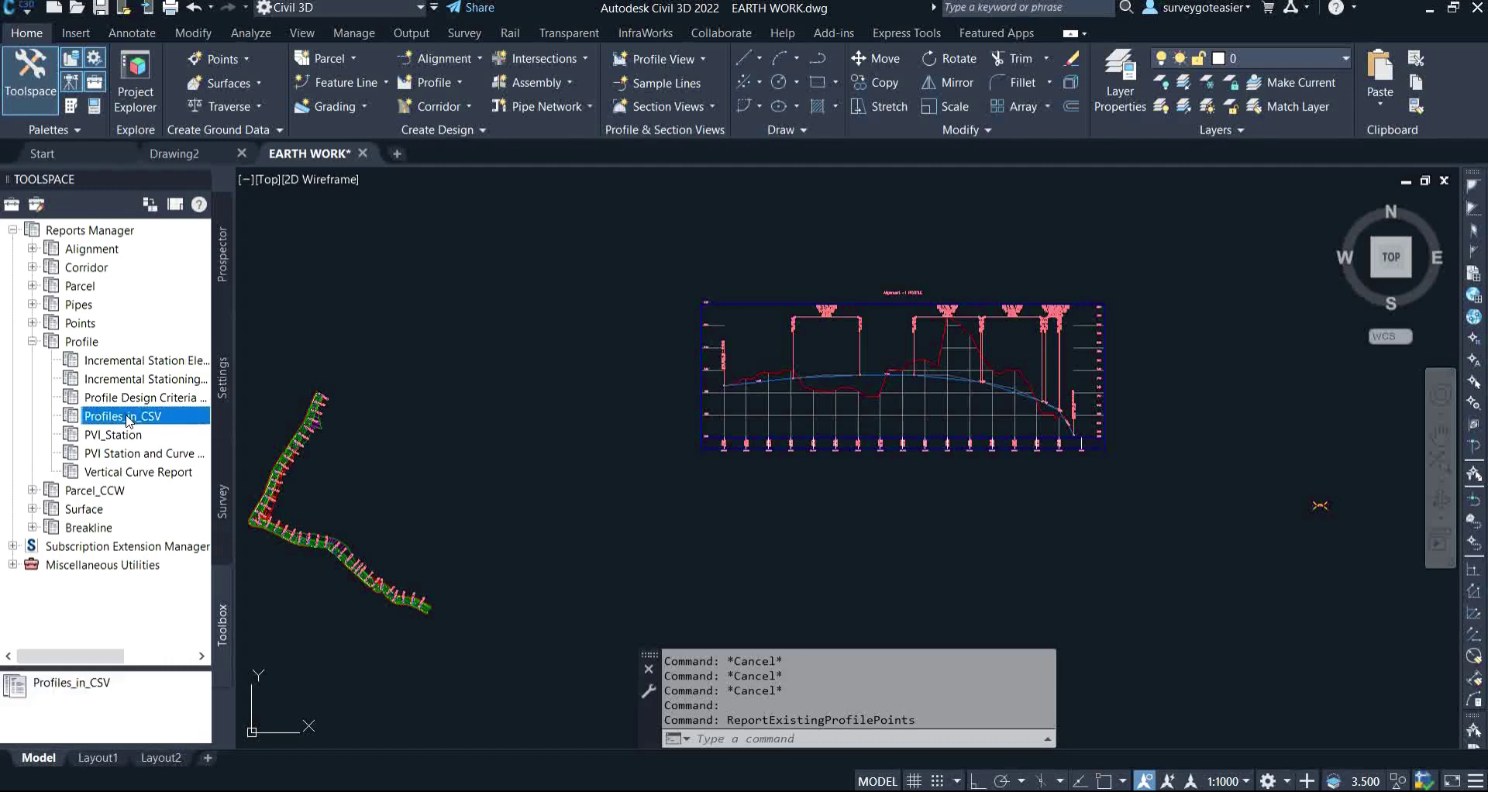
pyautogui.rightClick(129, 419)
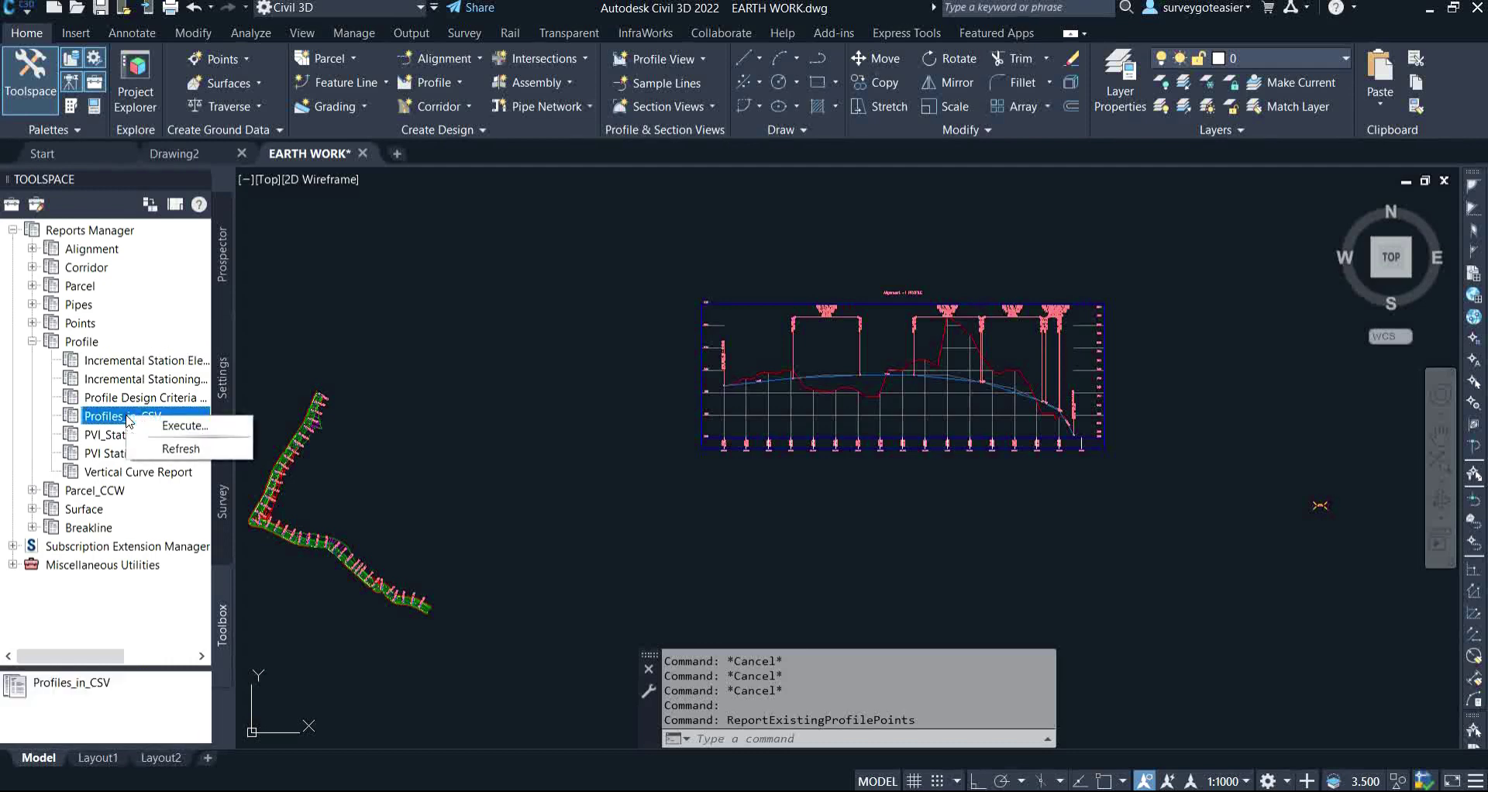
pyautogui.click(203, 433)
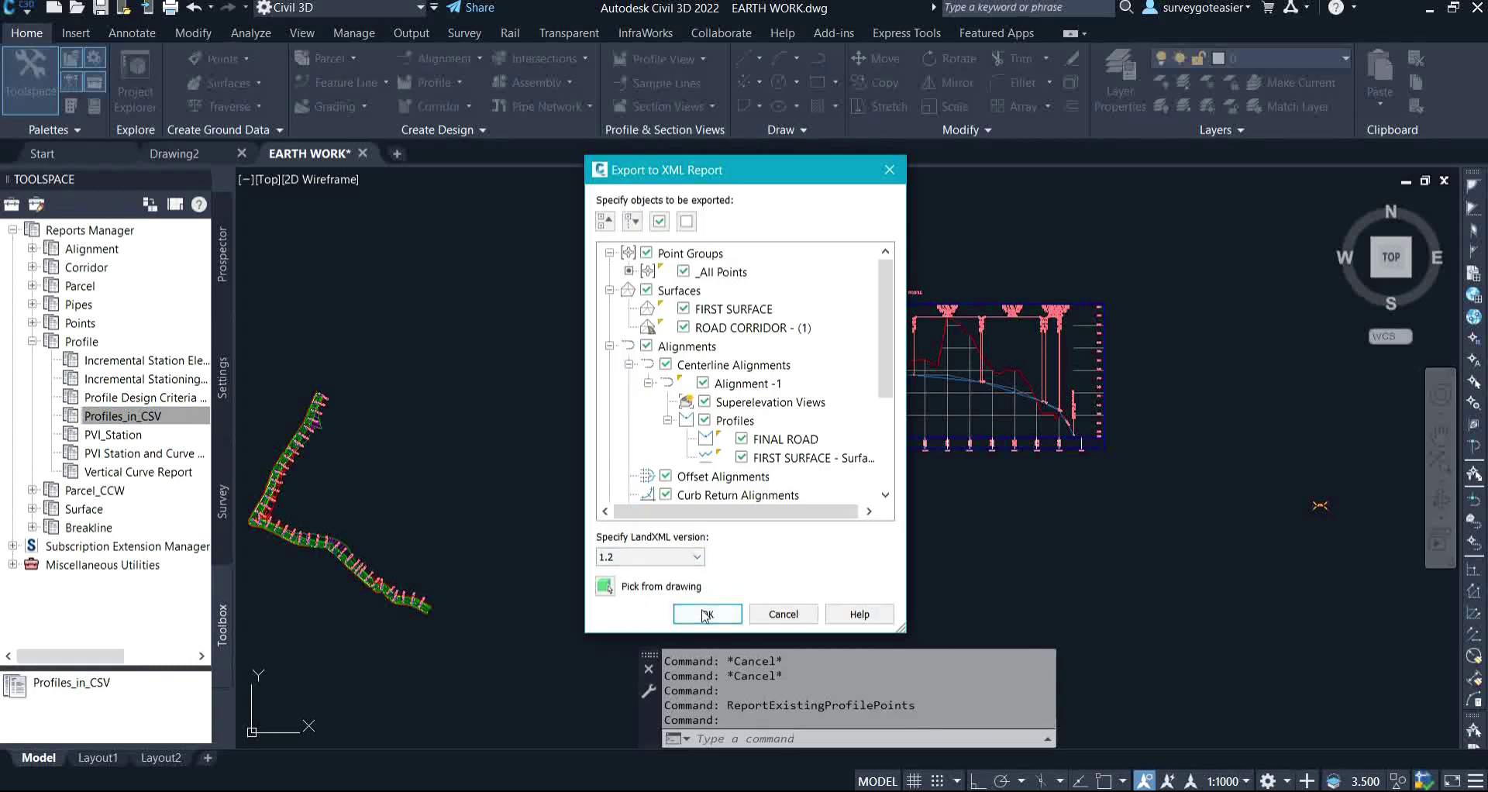
pyautogui.click(705, 614)
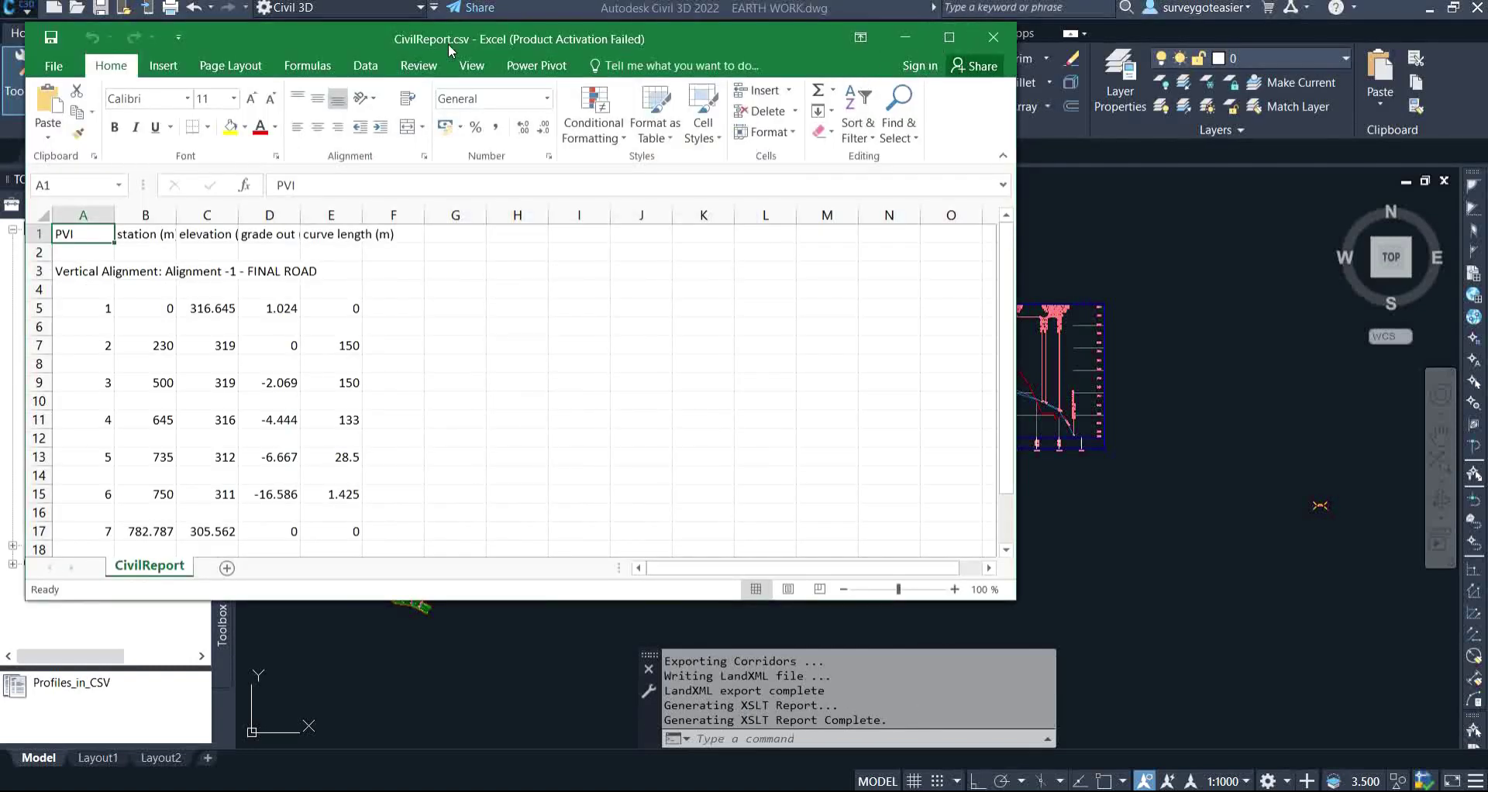
# Step: Inspect the station, elevation, grade out and curve length columns B–E of CivilReport.csv, then minimize Excel
pyautogui.moveTo(692, 36); pyautogui.dragTo(995, 123)
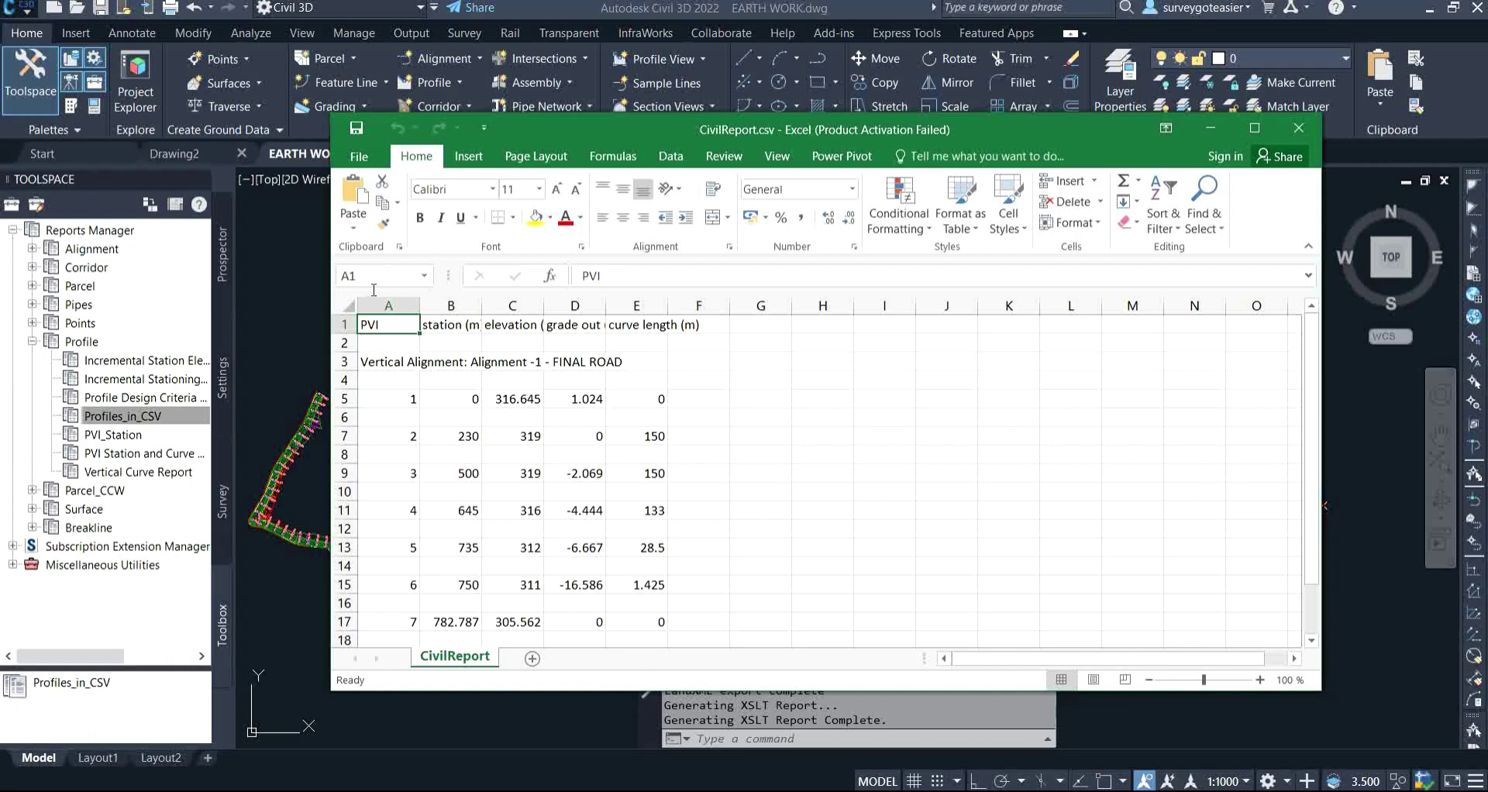
pyautogui.click(452, 322)
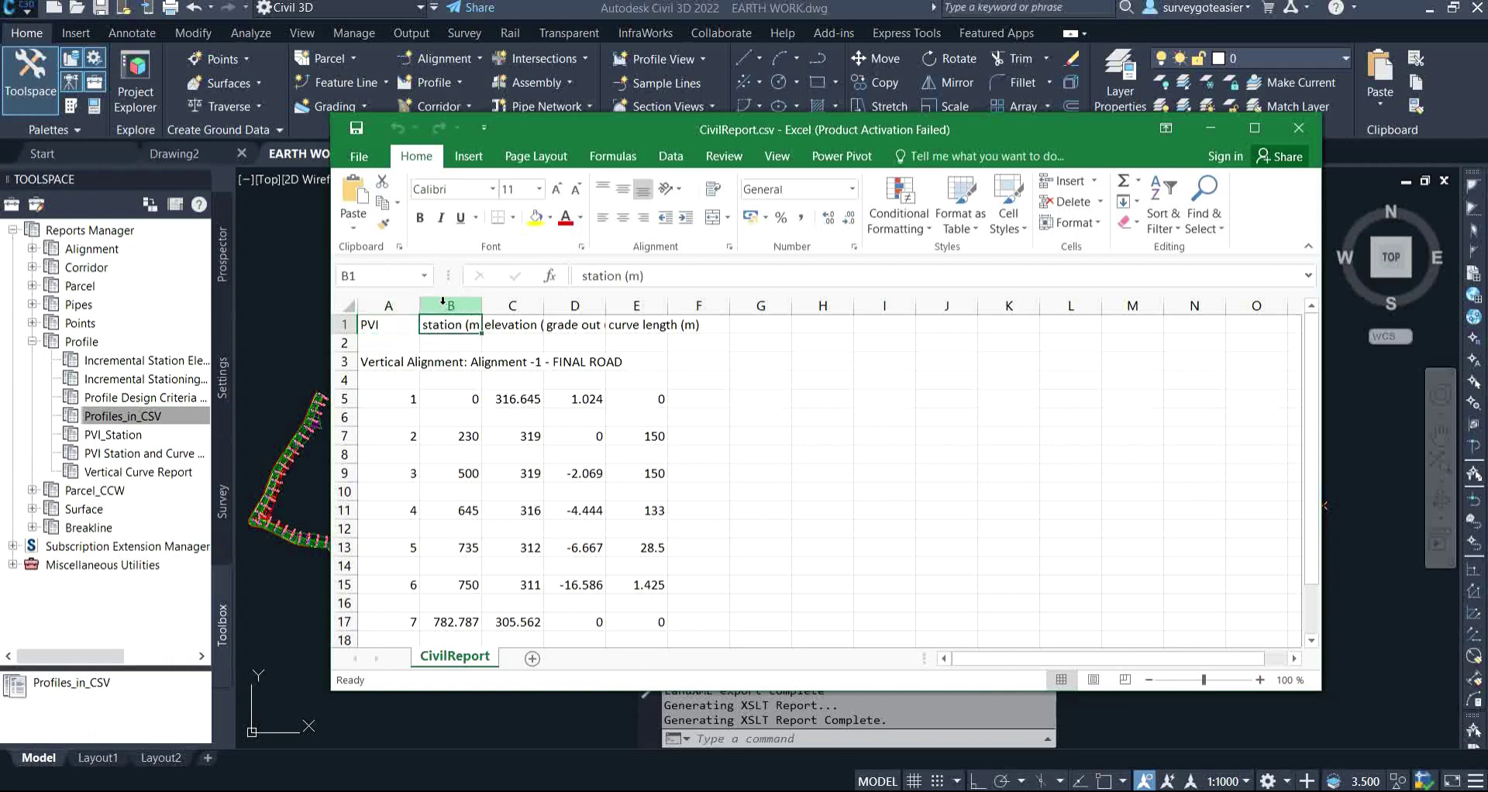
pyautogui.click(443, 304)
pyautogui.click(516, 304)
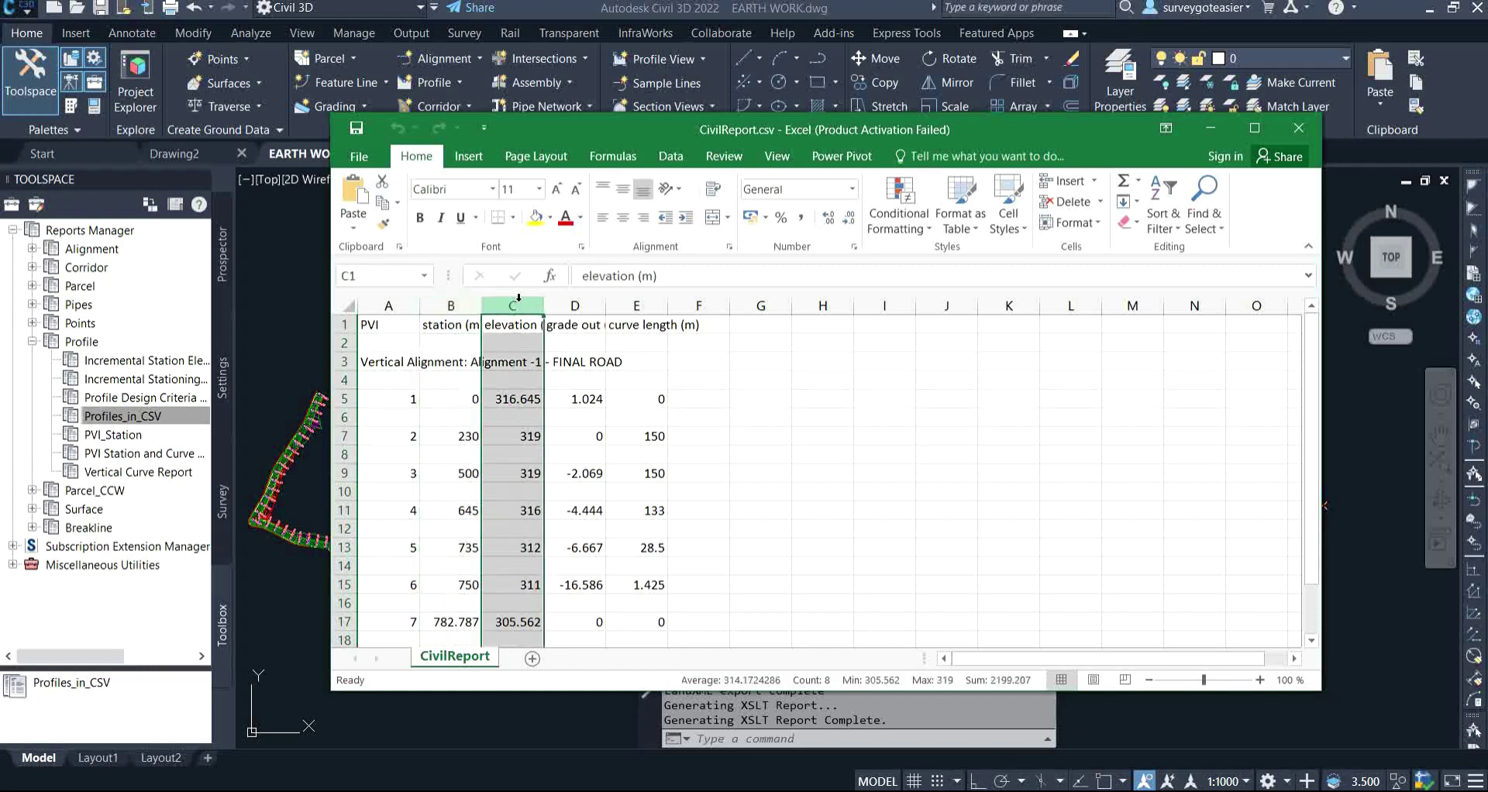
pyautogui.click(574, 303)
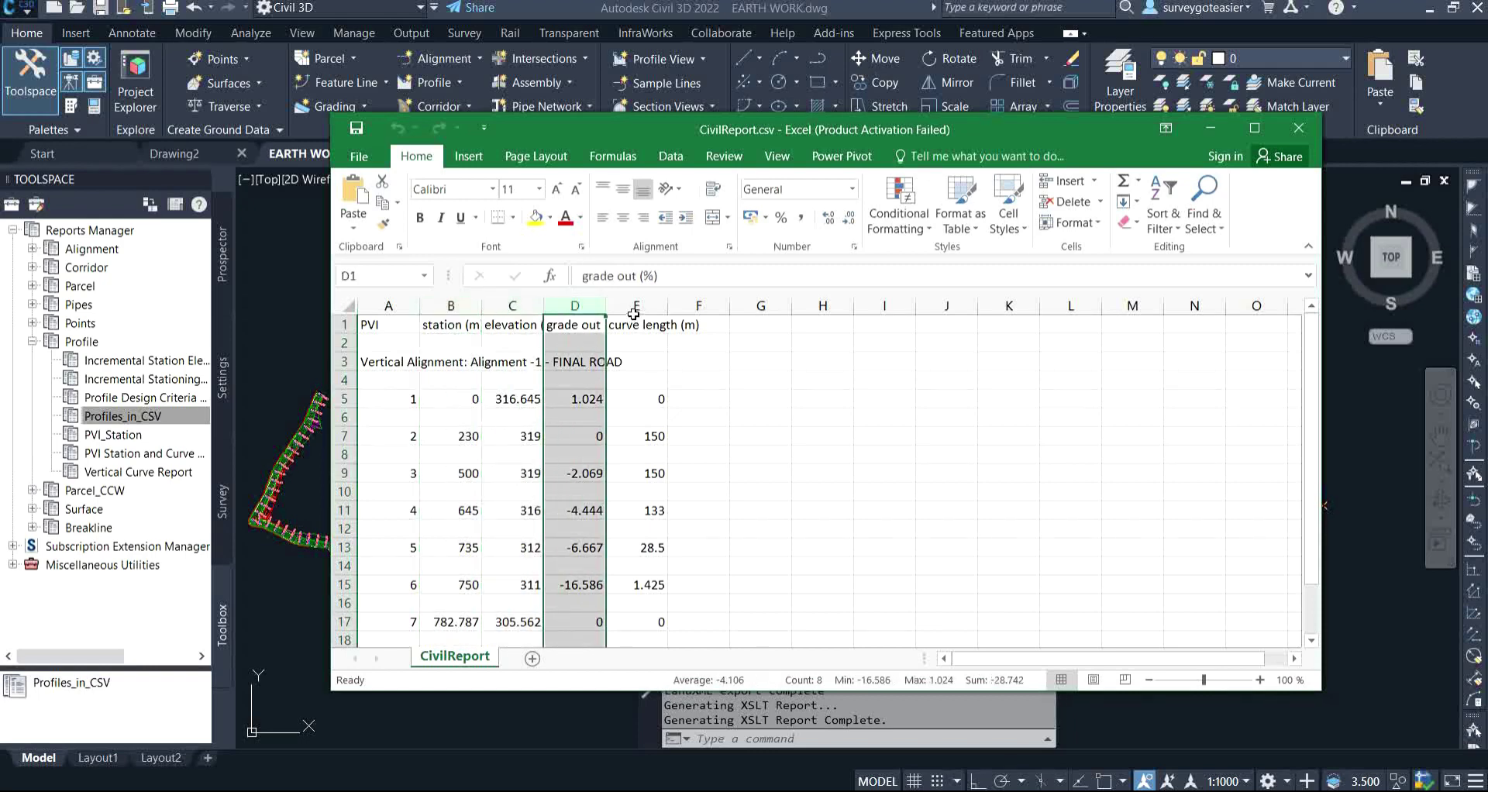
pyautogui.click(633, 307)
pyautogui.click(760, 398)
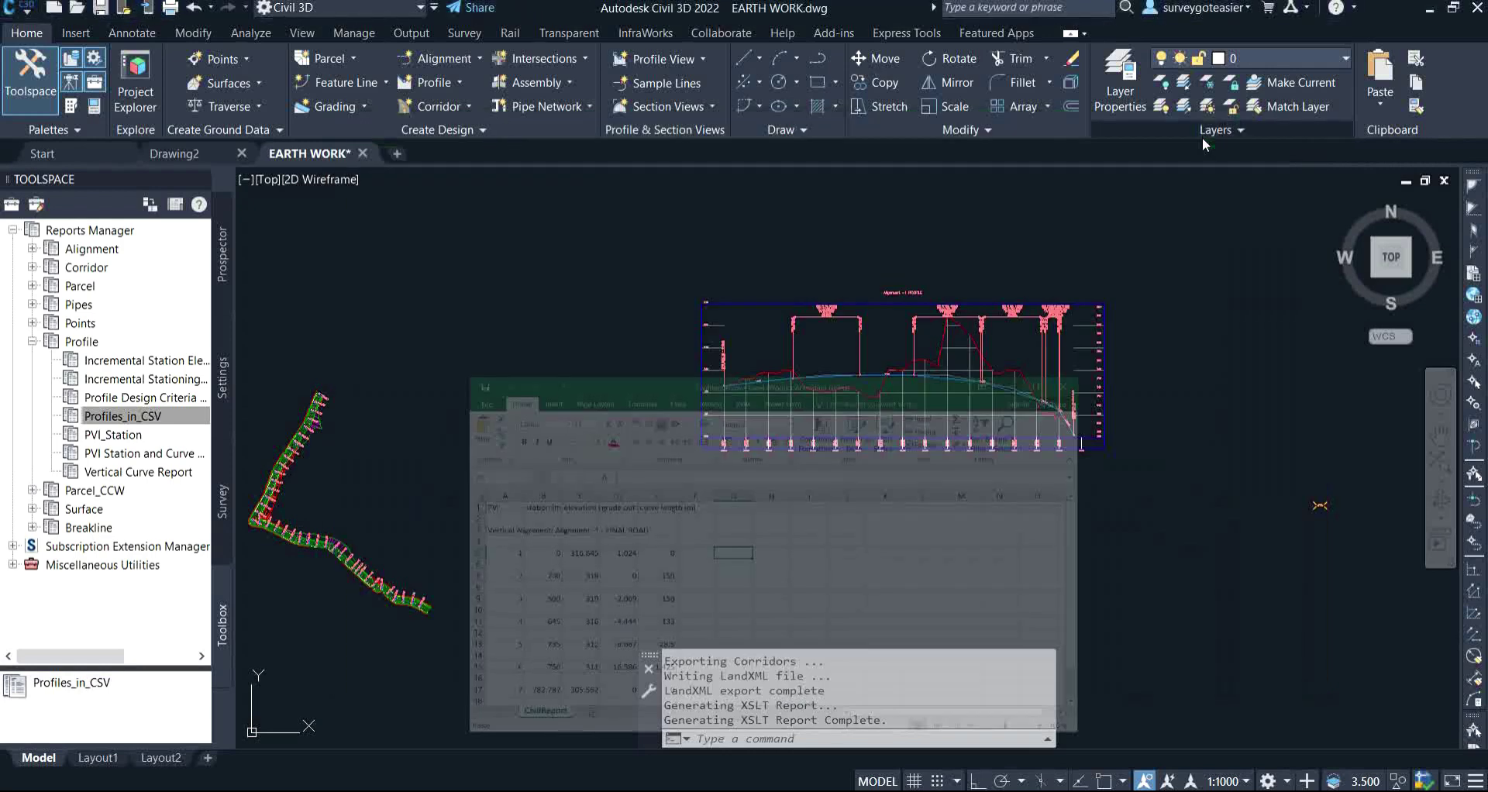
pyautogui.click(1204, 131)
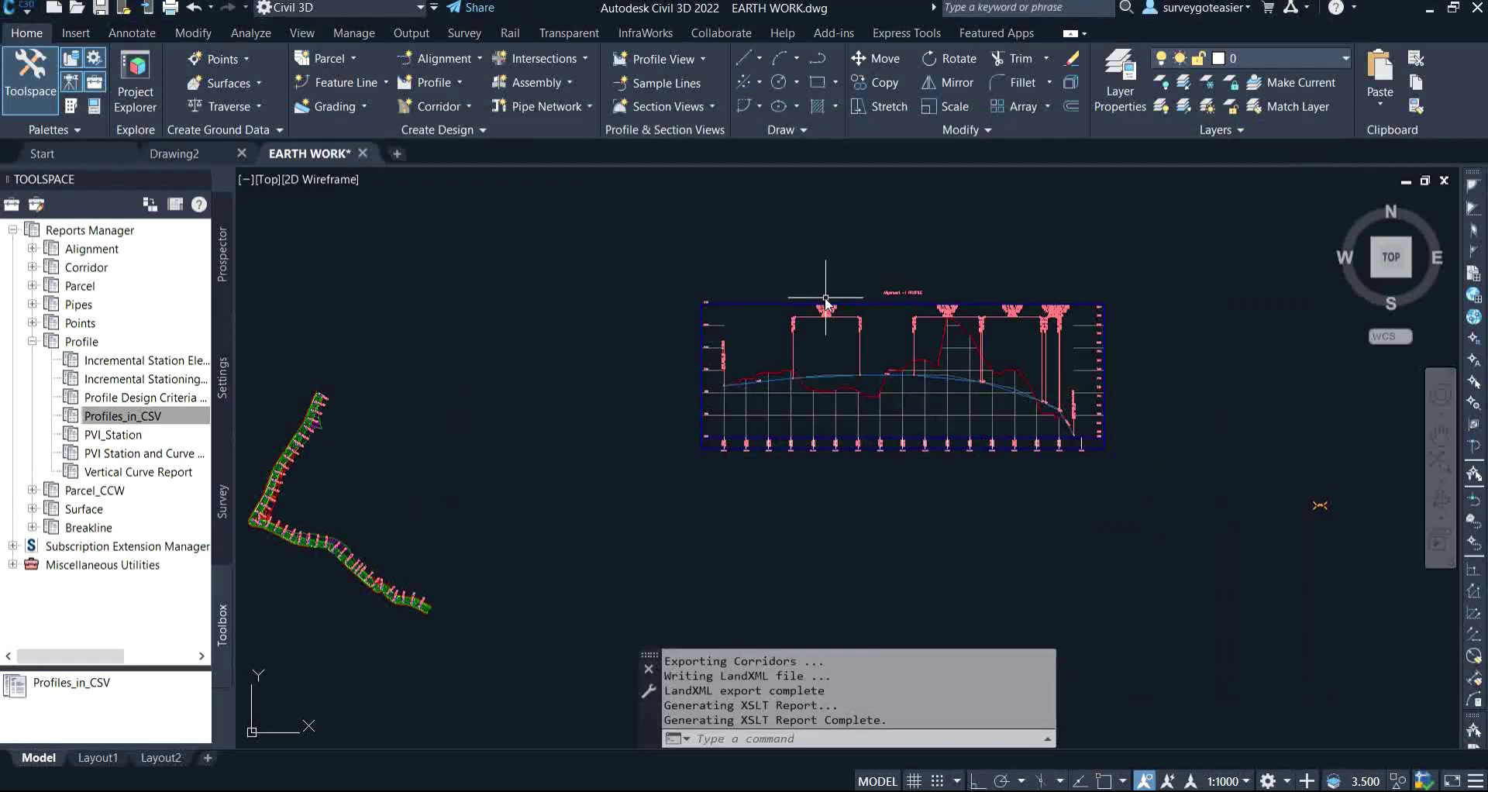